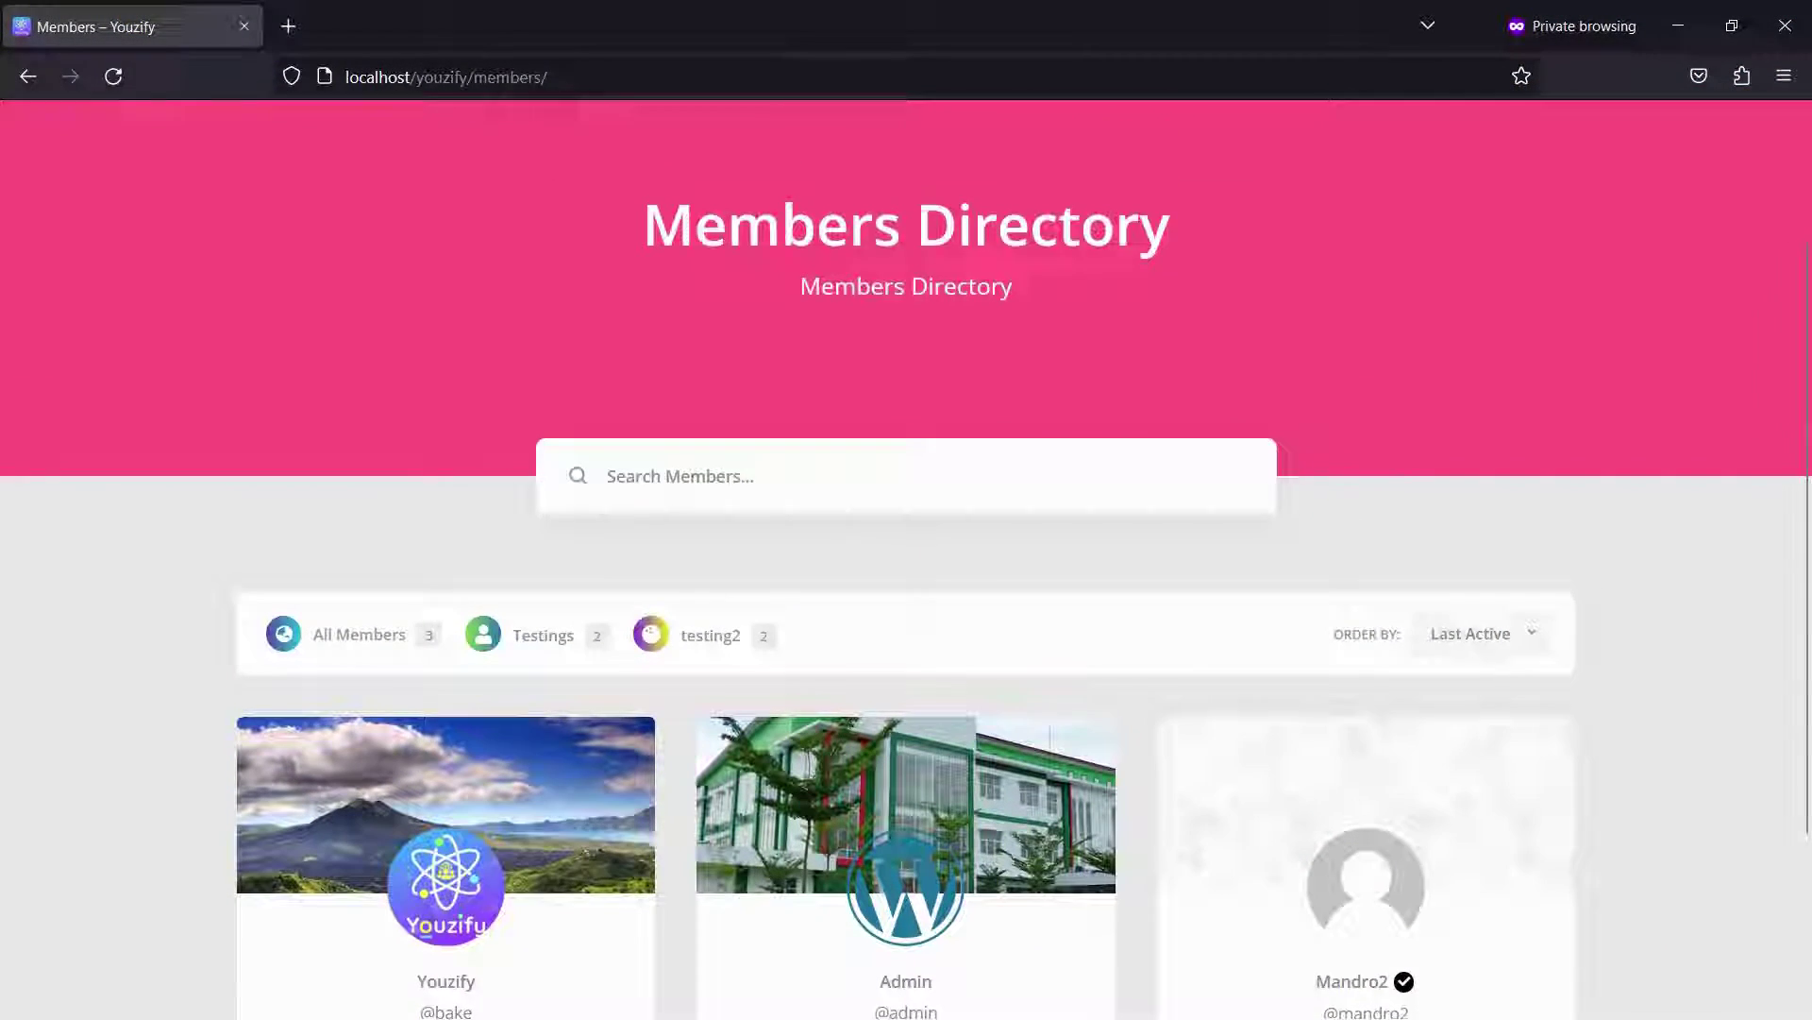
{"action": "scroll", "coordinate": [907, 567], "scroll_direction": "up", "scroll_amount": 1}
{"action": "scroll", "coordinate": [907, 567], "scroll_direction": "down", "scroll_amount": 1}
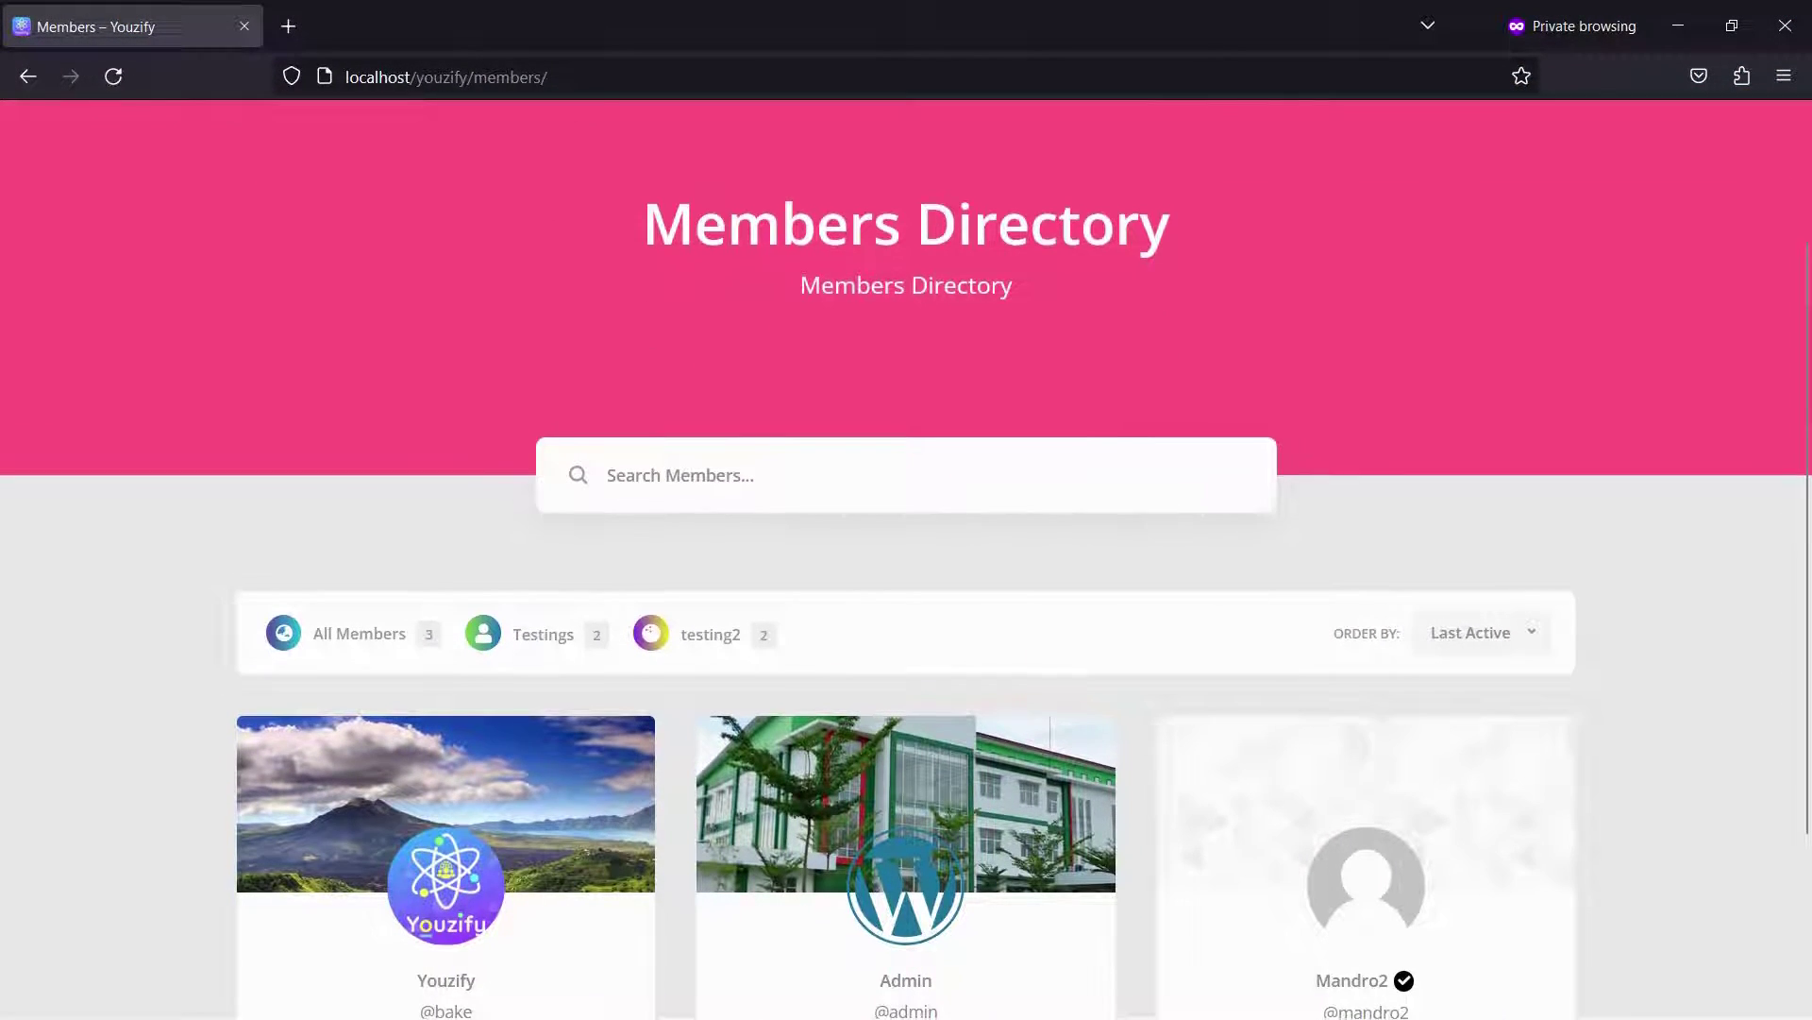
{"action": "scroll", "coordinate": [906, 566], "scroll_direction": "down", "scroll_amount": 1}
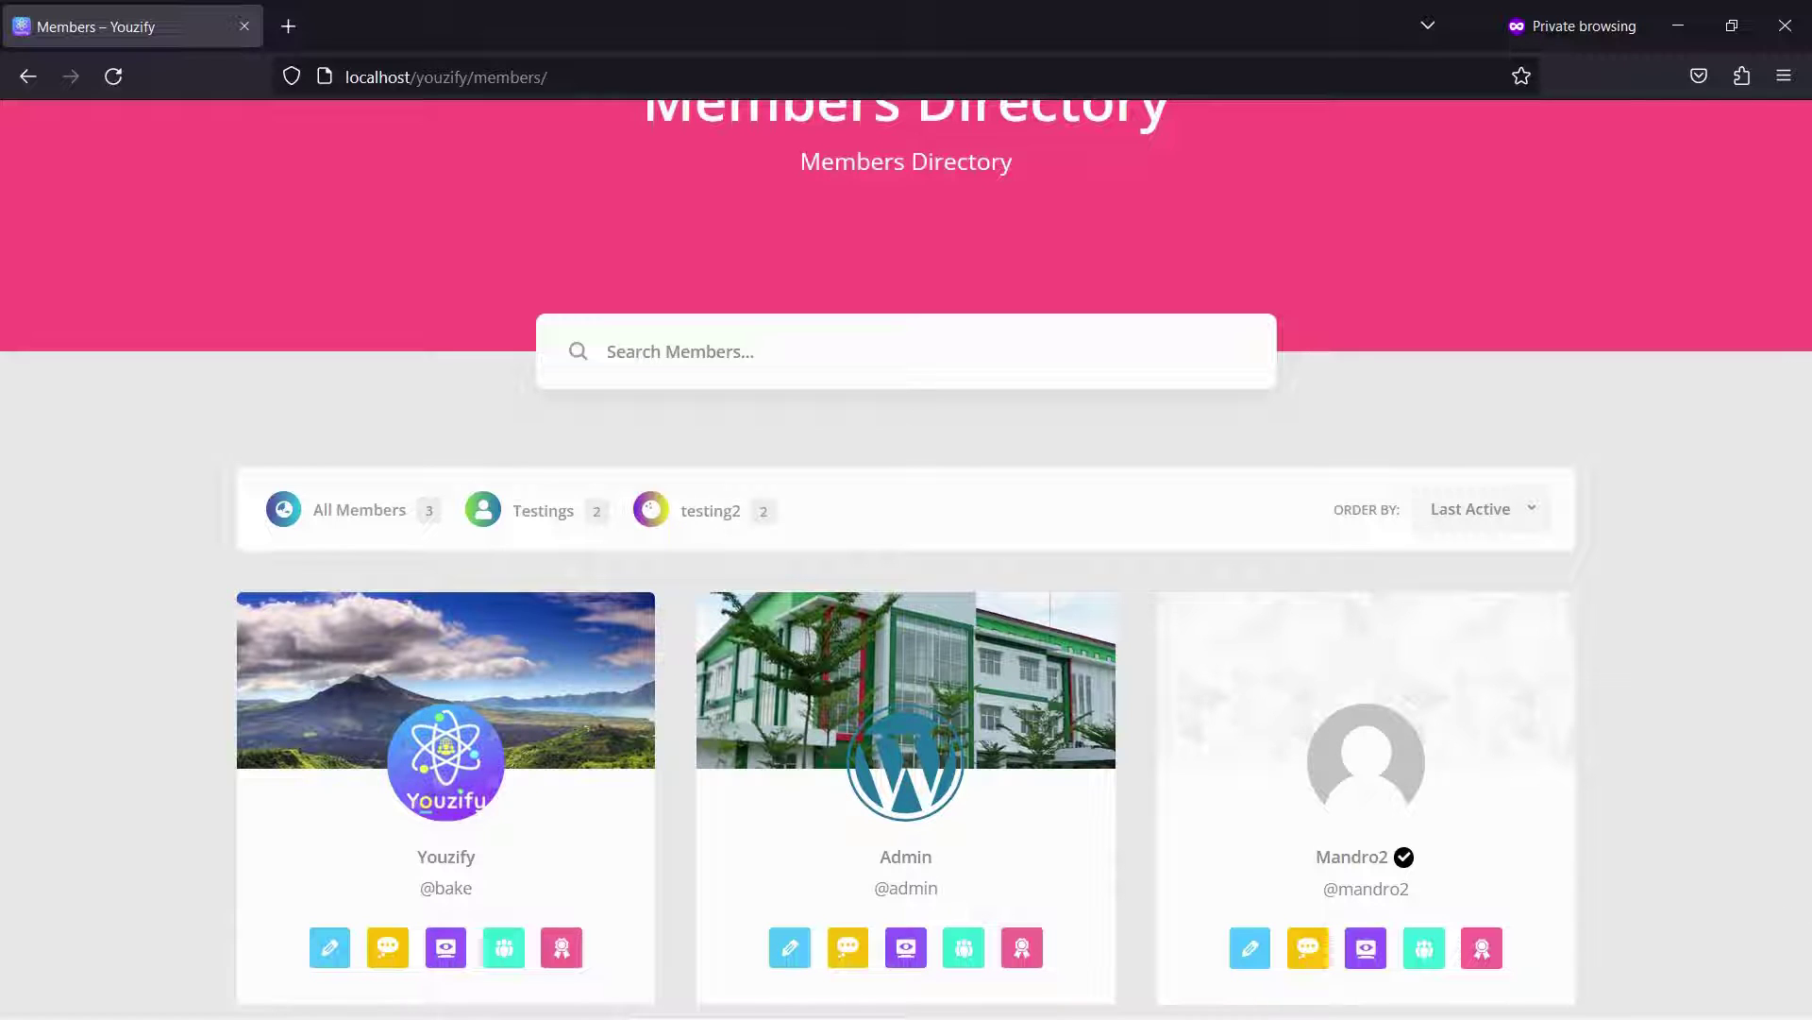
{"action": "scroll", "coordinate": [906, 567], "scroll_direction": "down", "scroll_amount": 1}
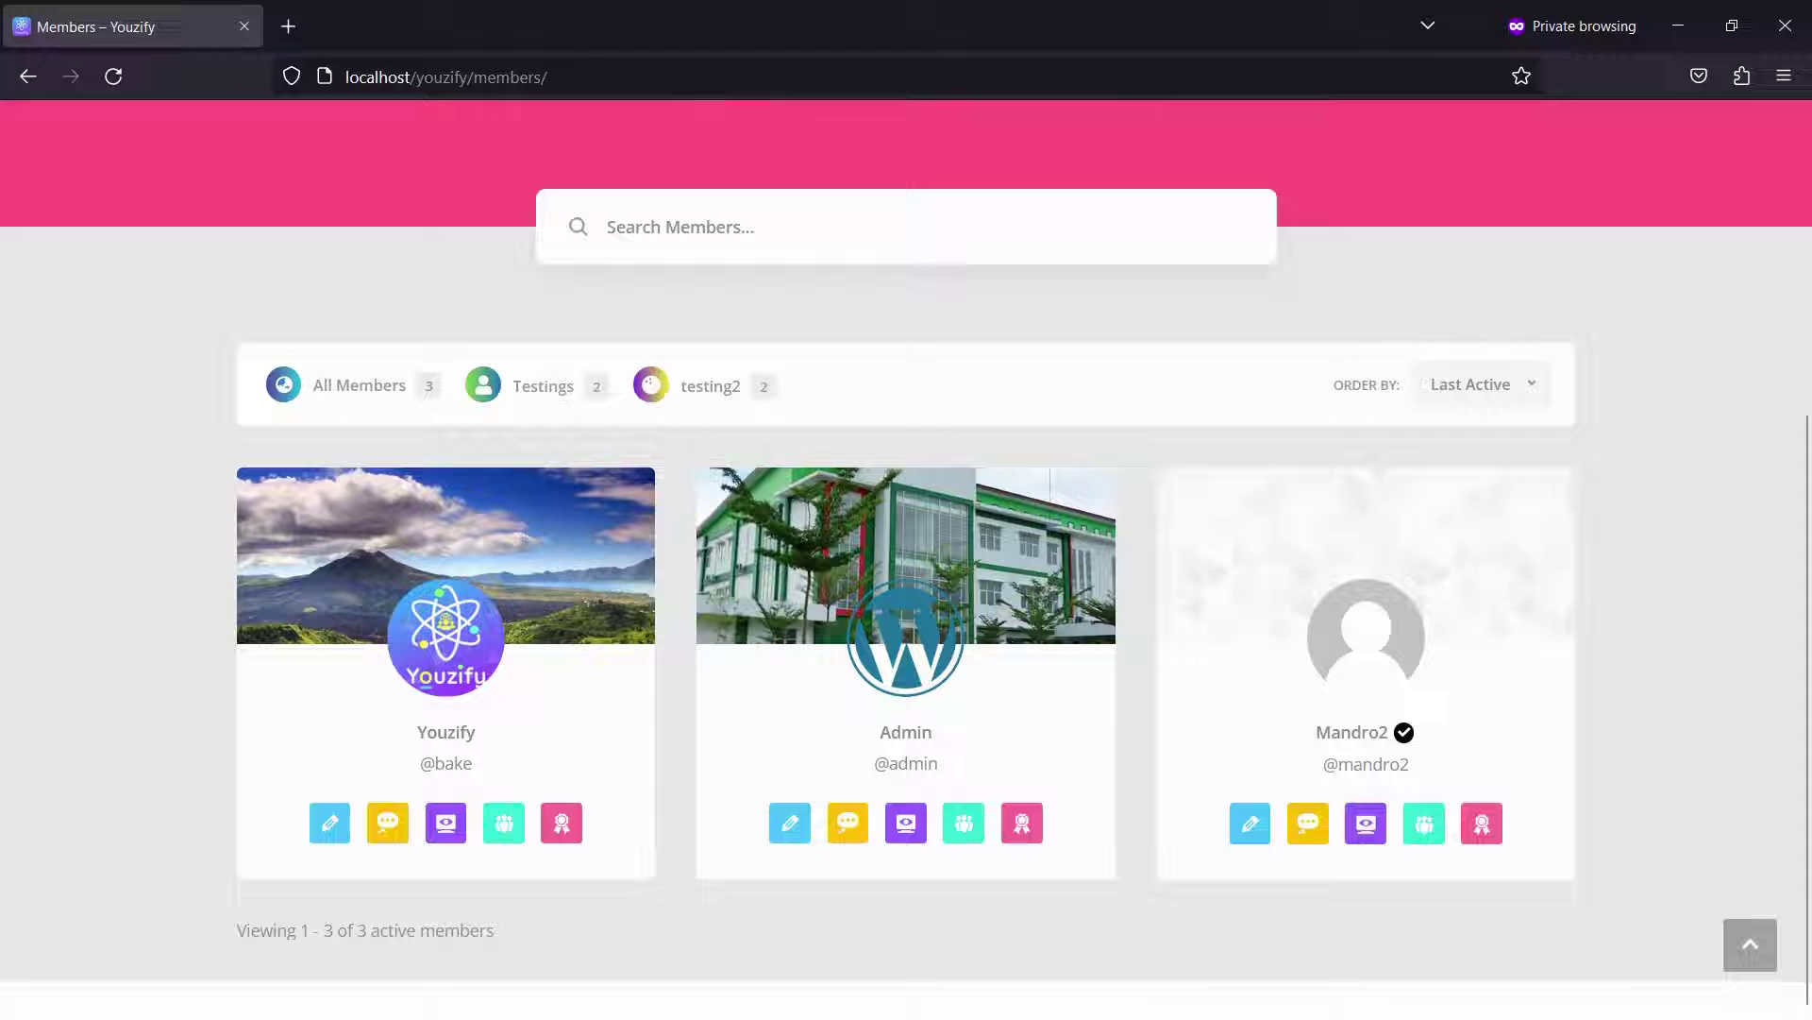
Show the members directory's Order By choices: Last Active, Newest Registered and Alphabetical
{"action": "left_click", "coordinate": [1482, 385]}
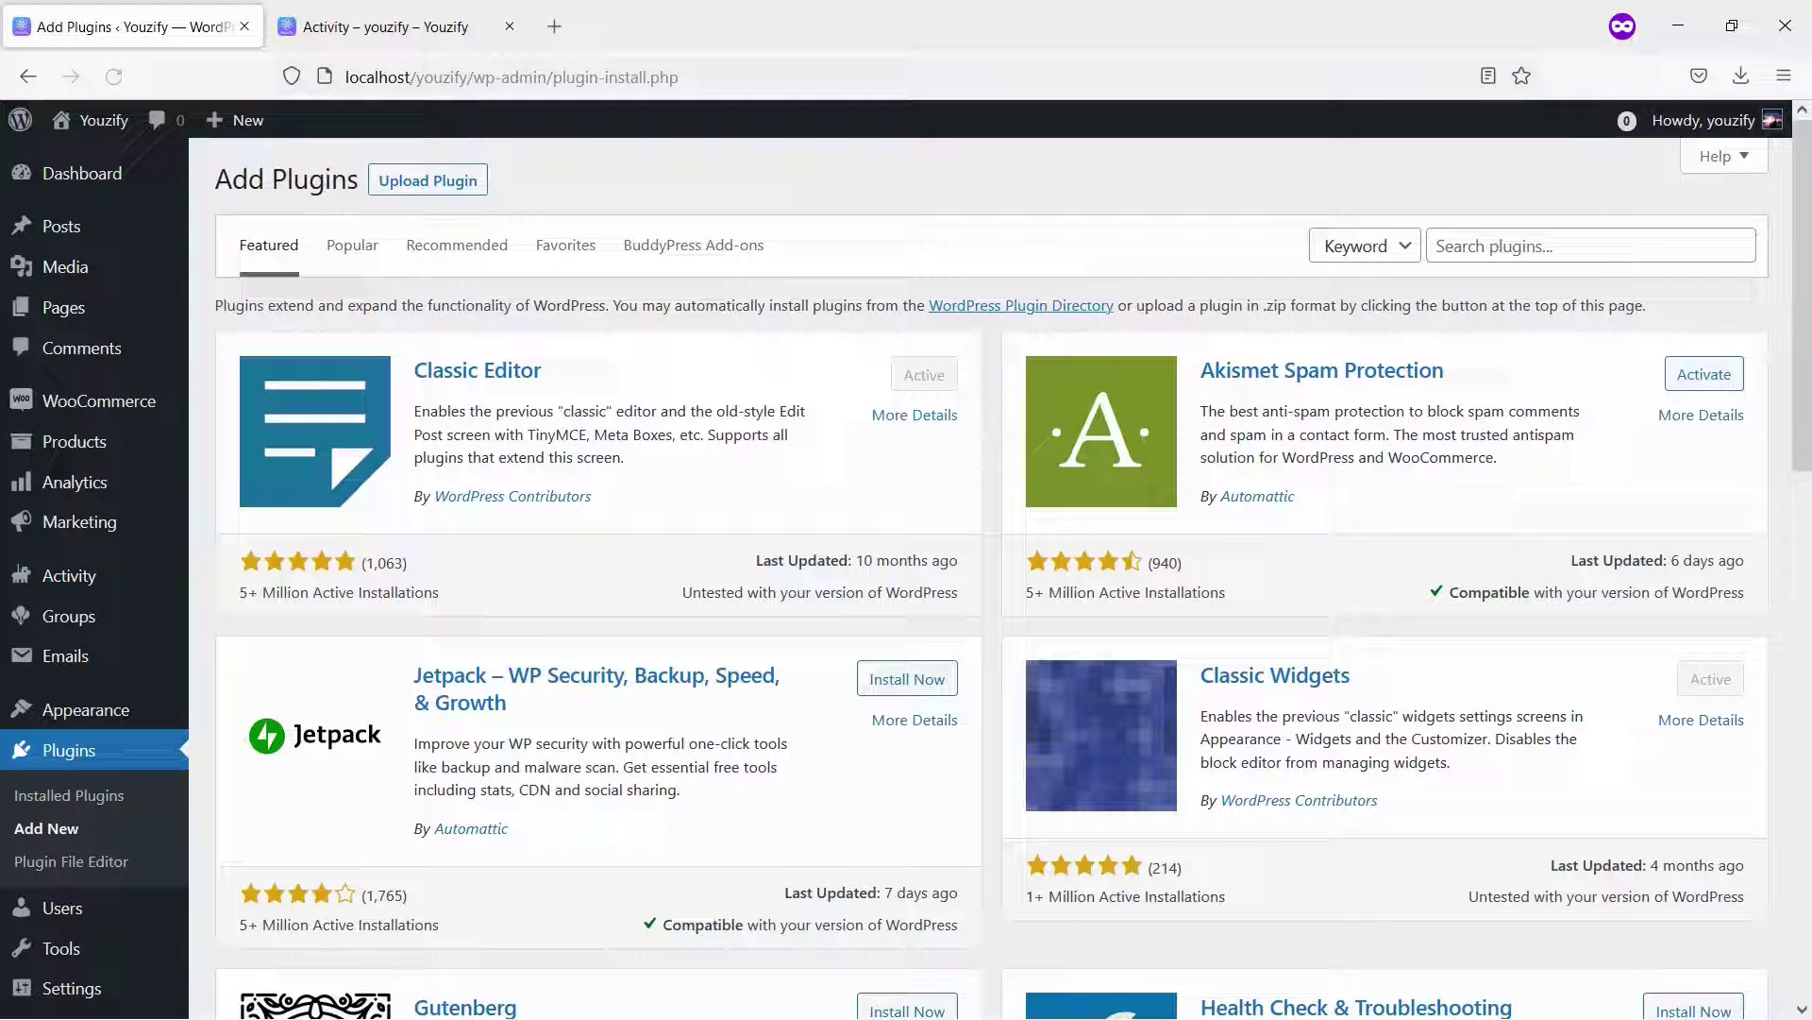
Start a plugin search for 'youzify' on the Add Plugins page
{"action": "left_click", "coordinate": [1499, 250]}
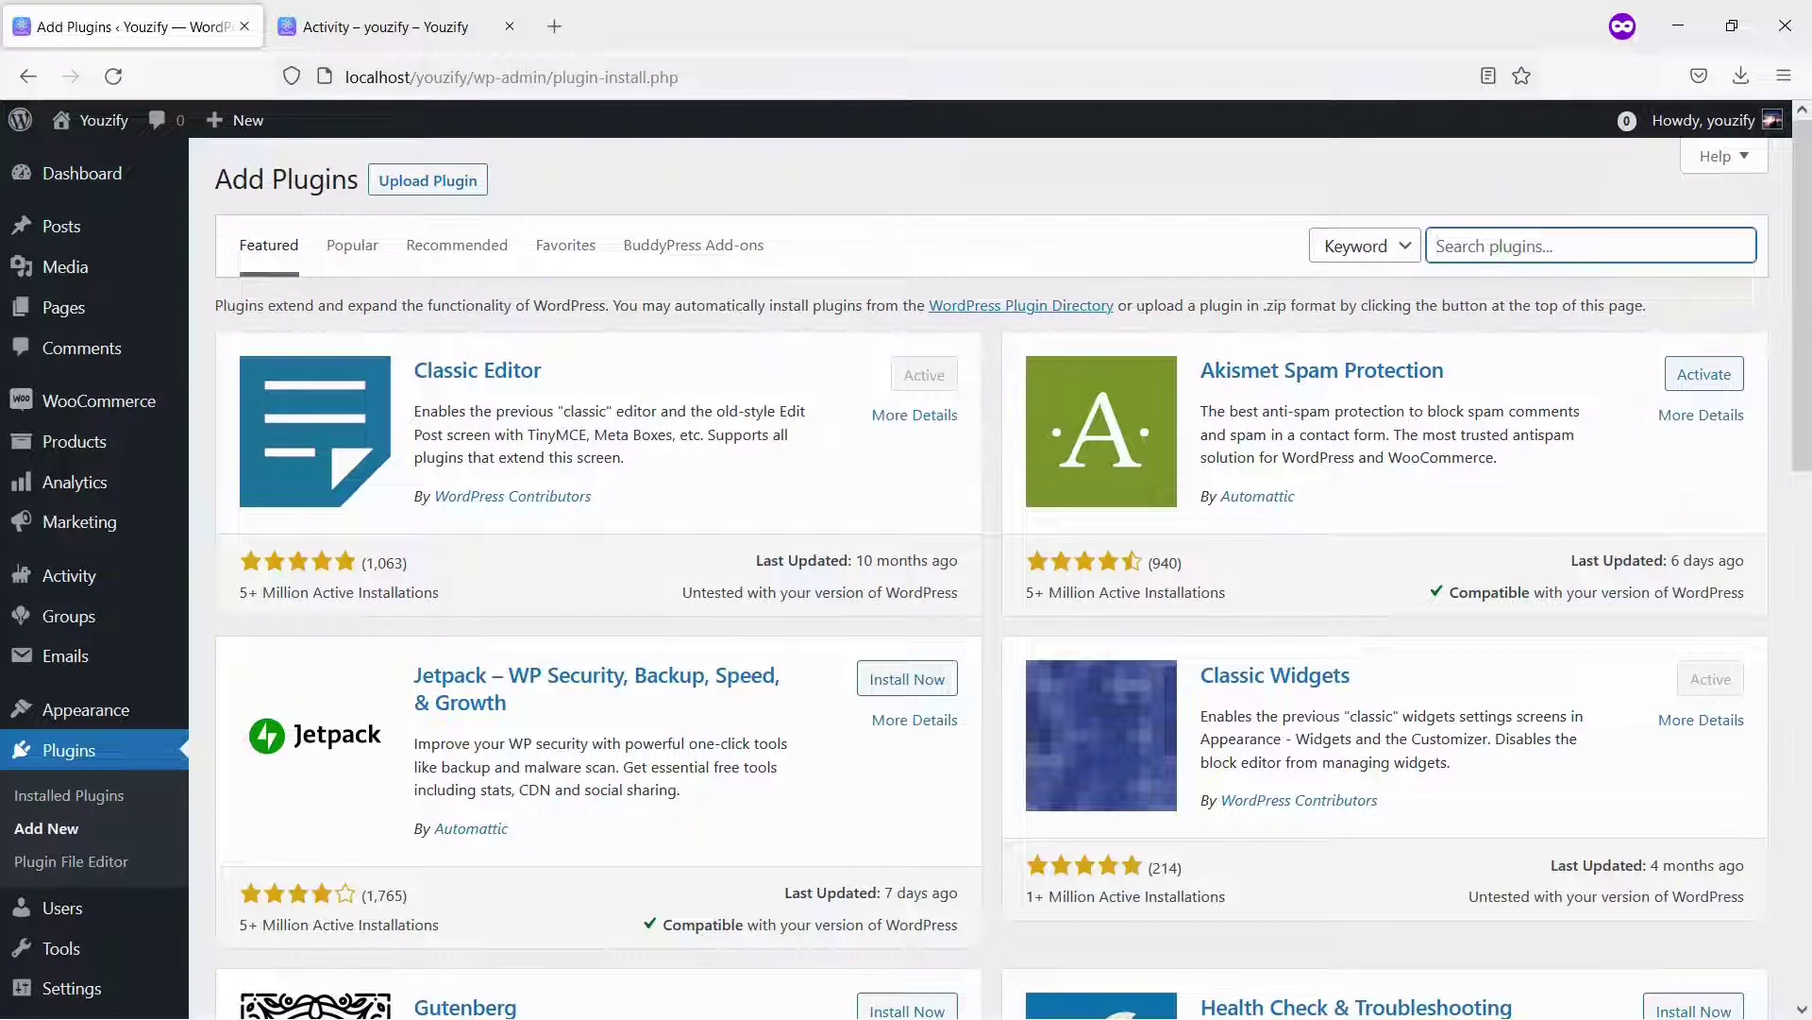
{"action": "type", "text": "youzify"}
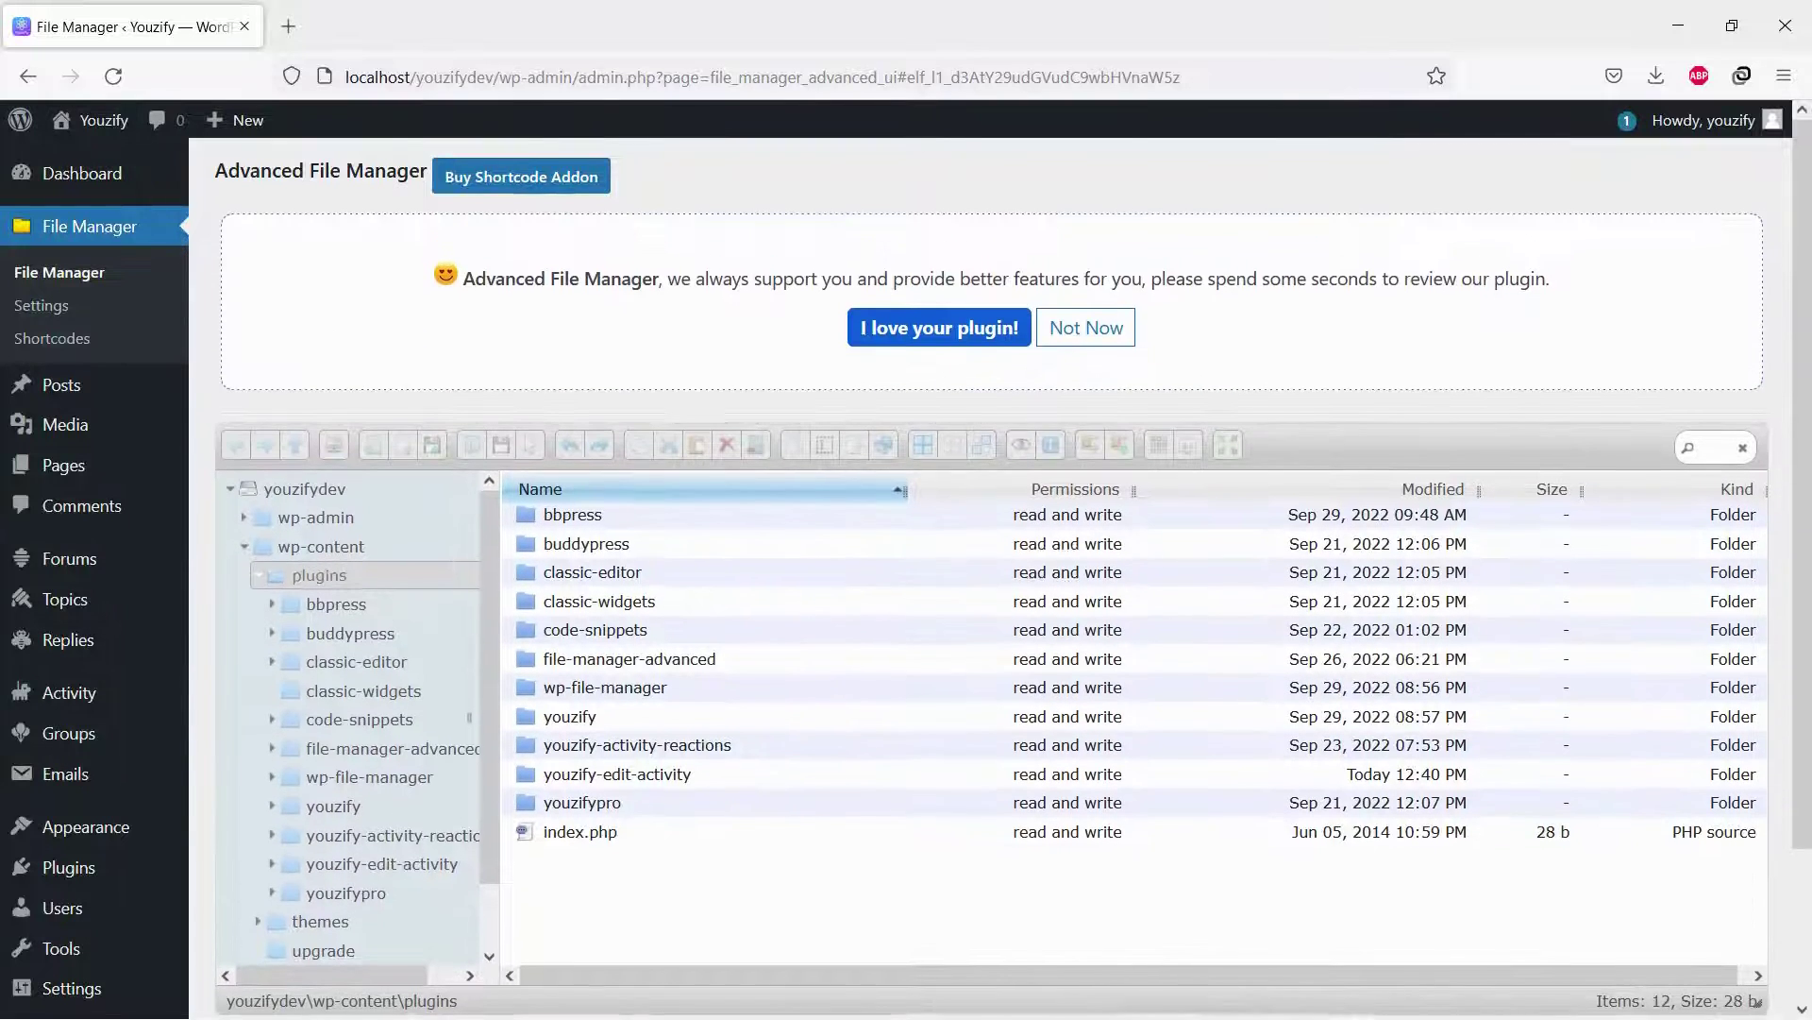
Create a new empty text file named bp-custom.php in the plugins folder
{"action": "left_click", "coordinate": [404, 445]}
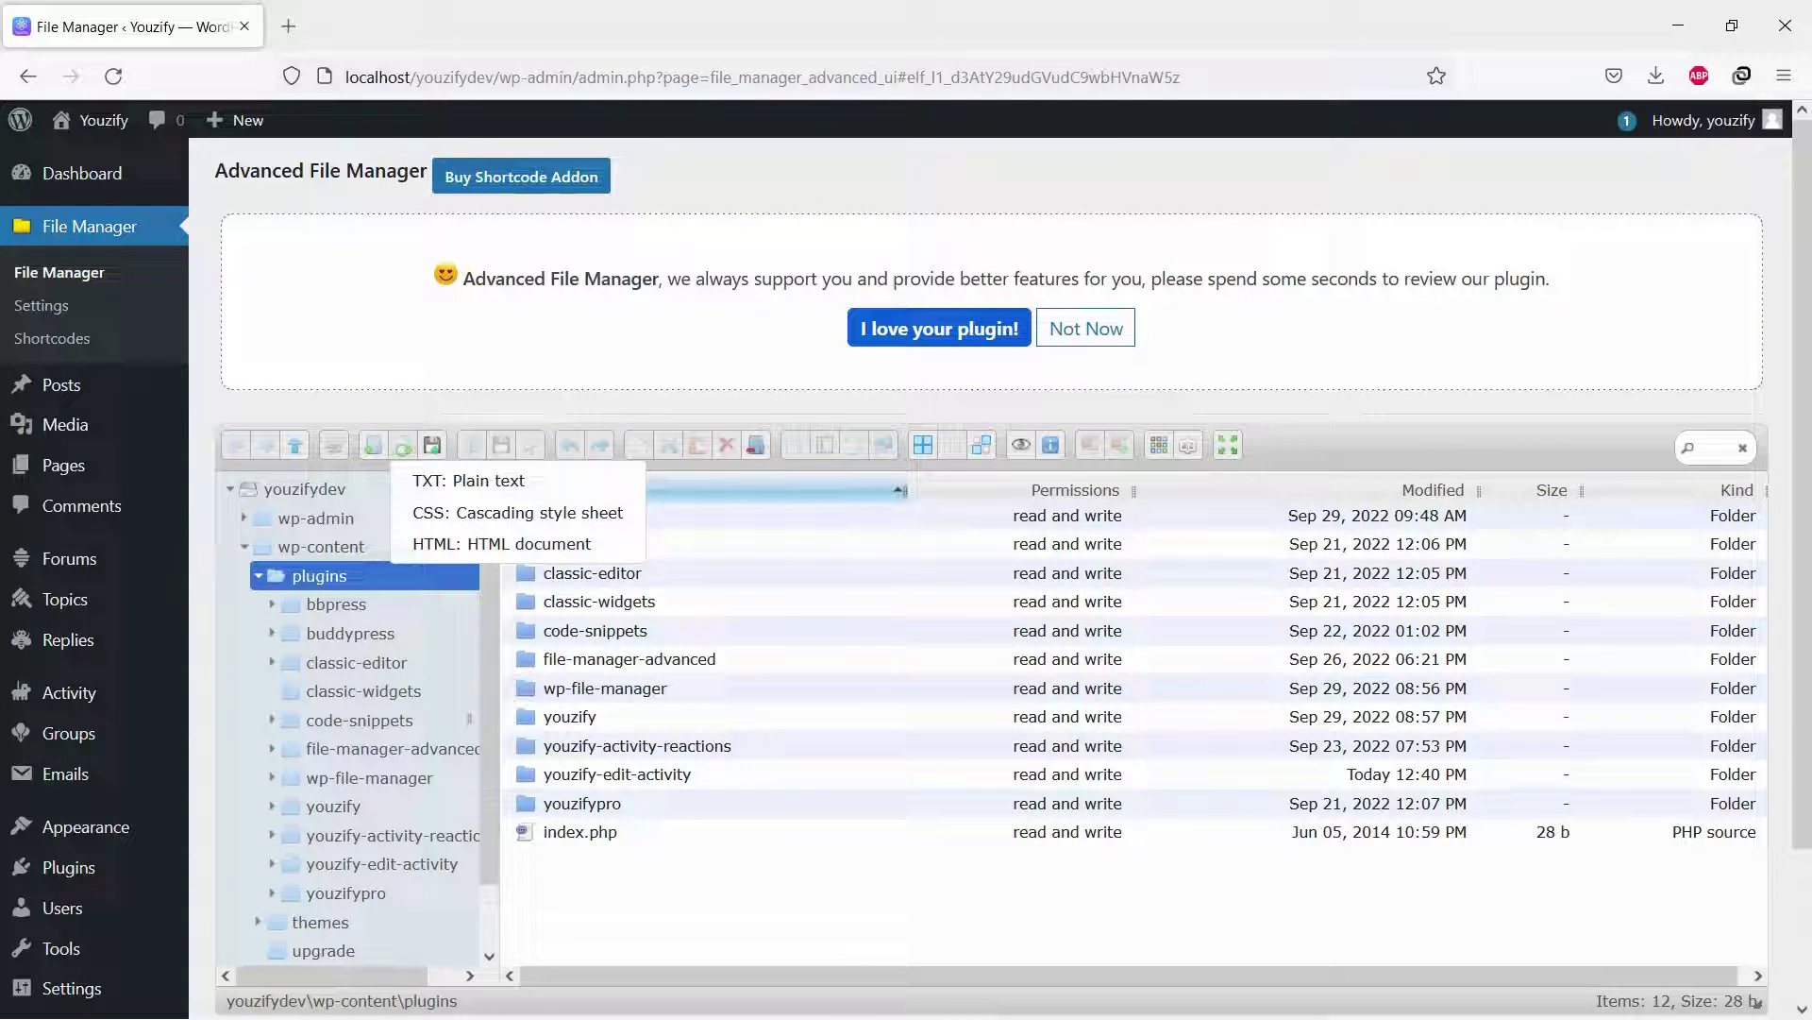
{"action": "left_click", "coordinate": [439, 482]}
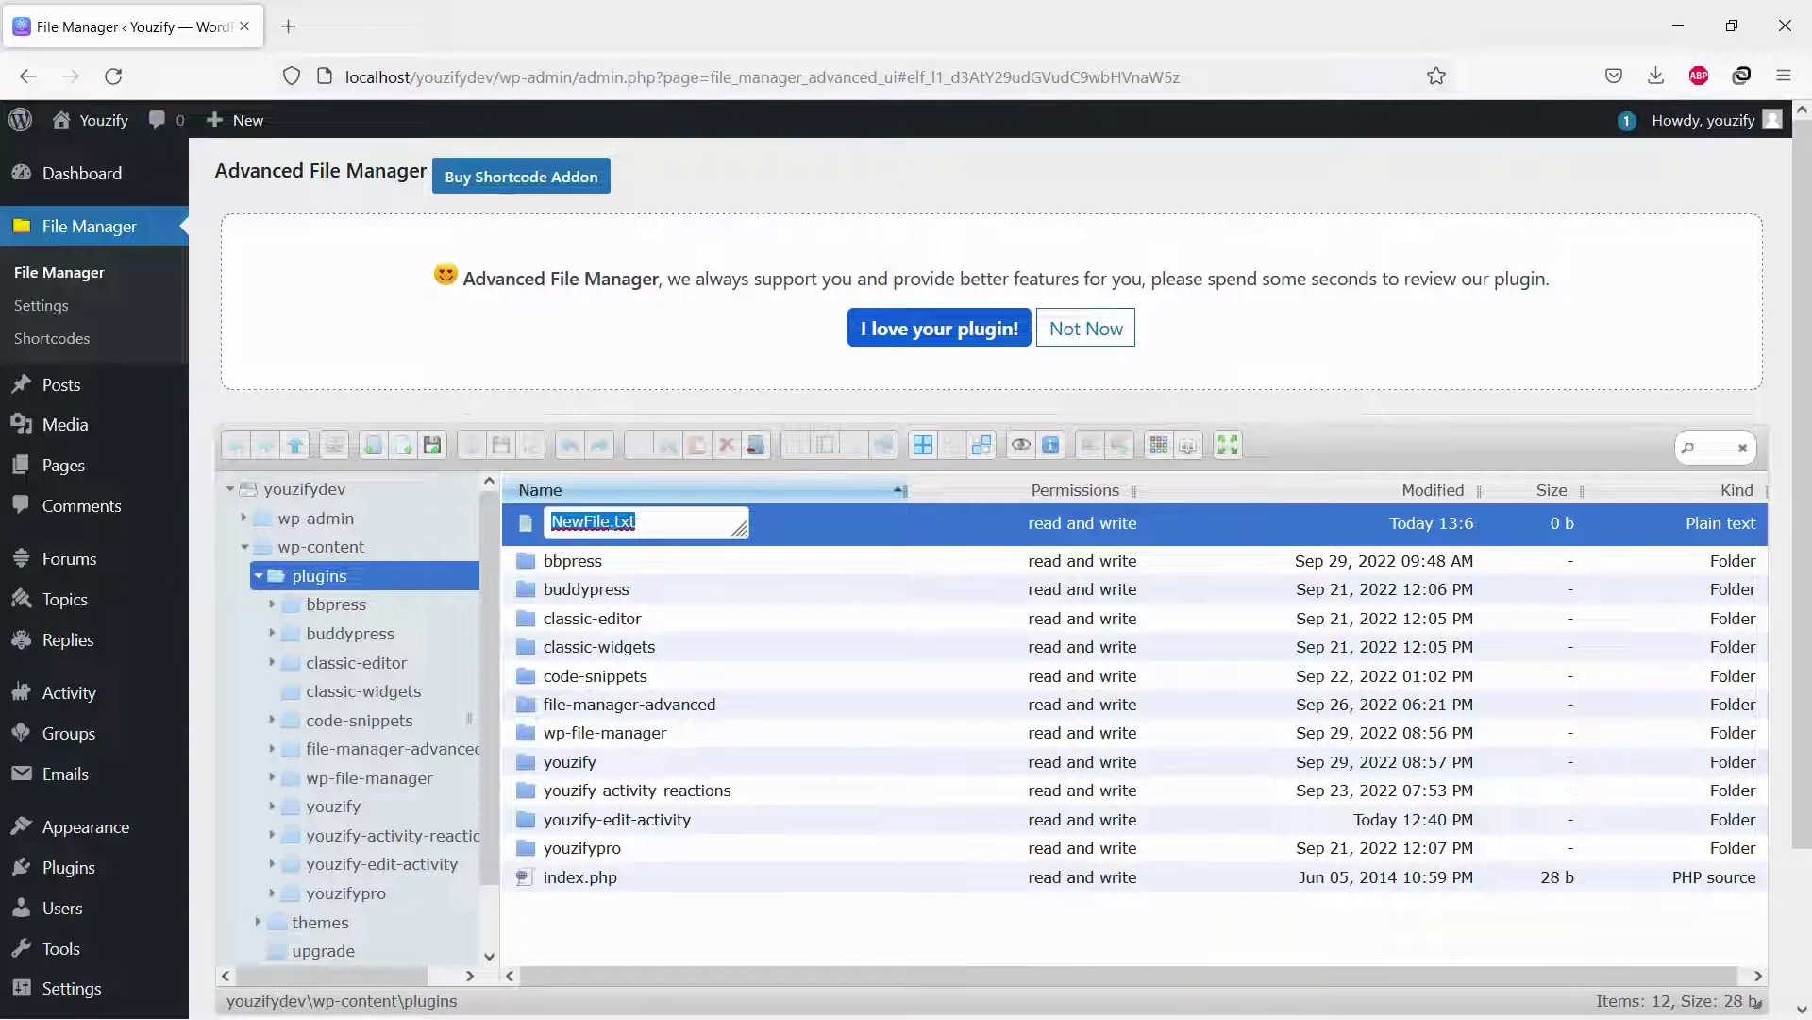
{"action": "type", "text": "bp-custom.php"}
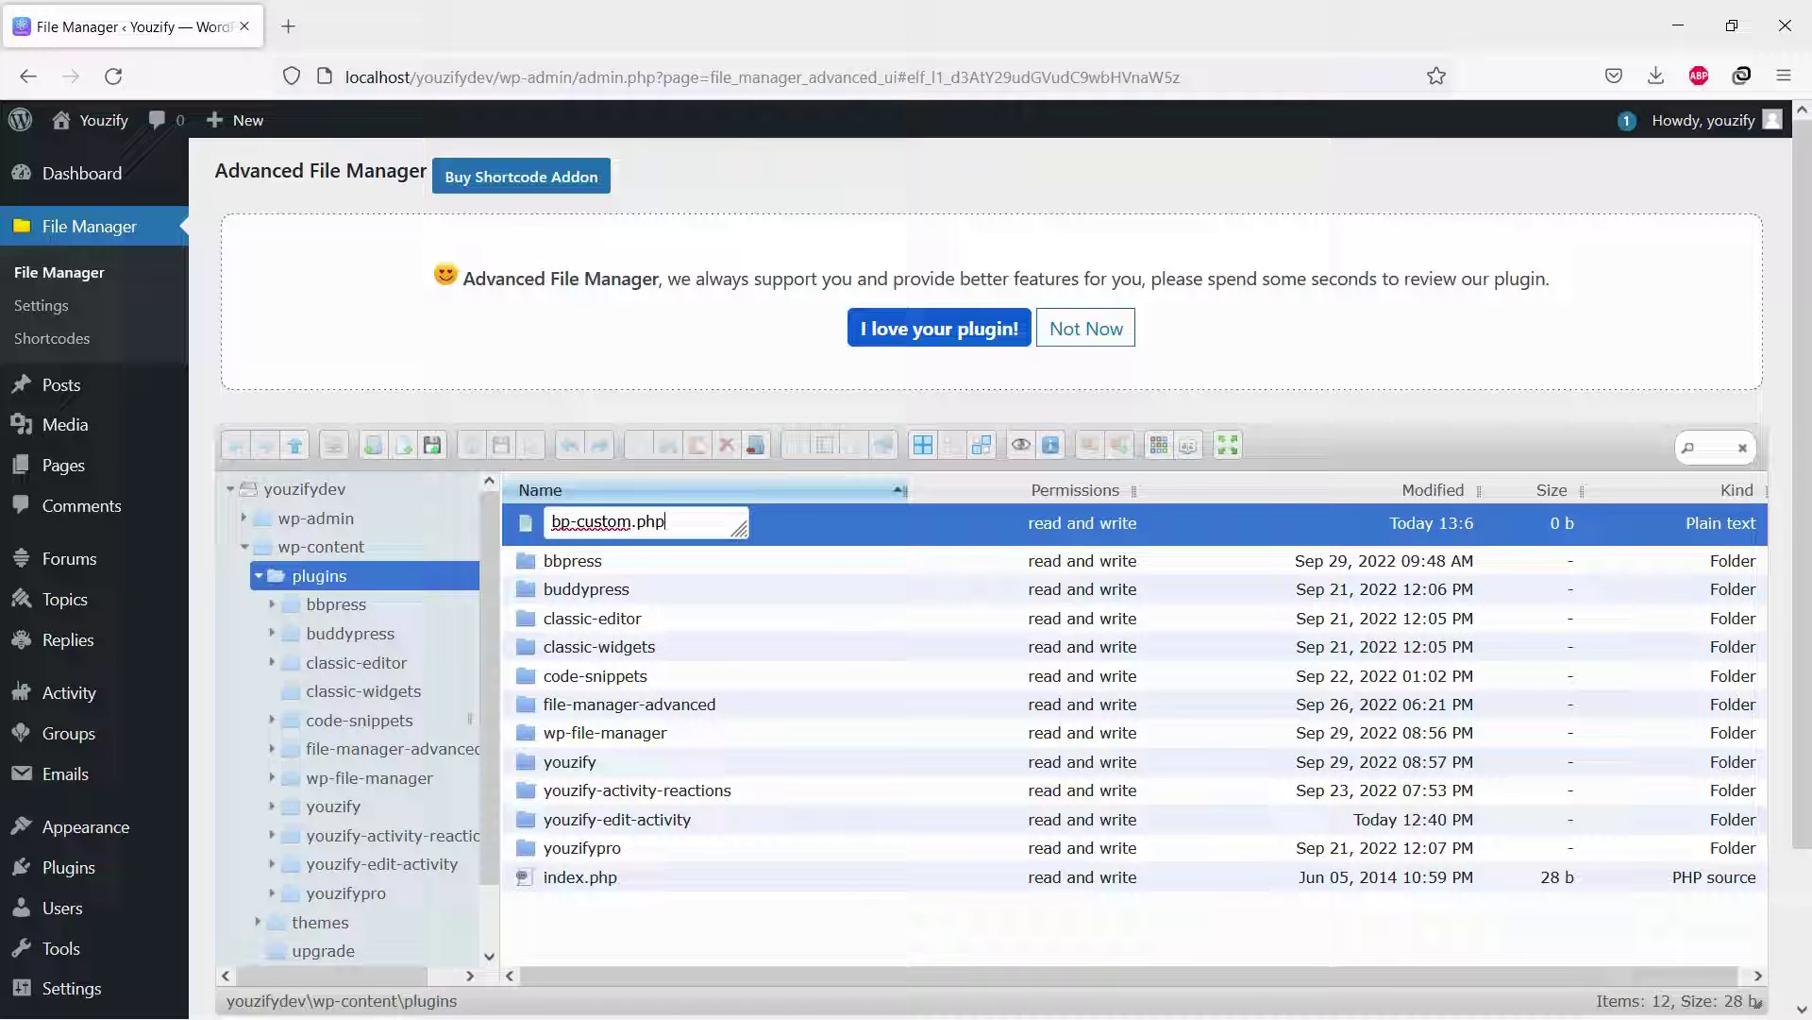
{"action": "key", "text": "Return"}
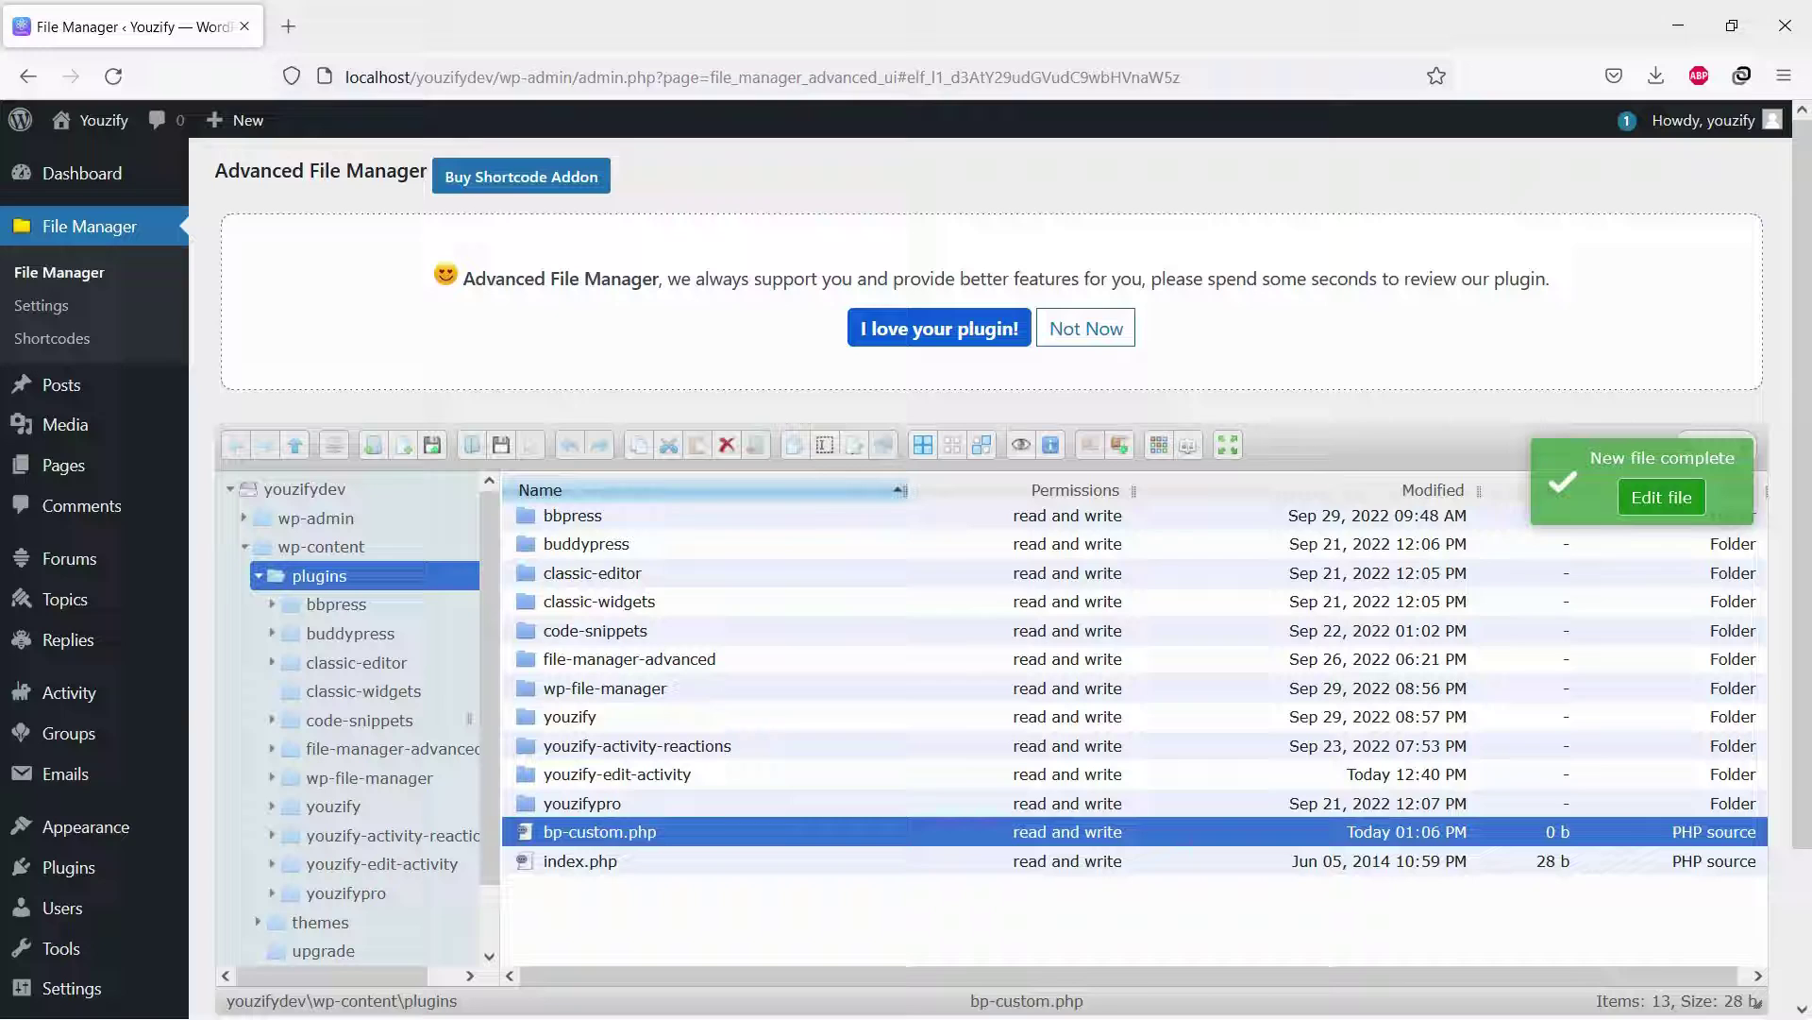
{"action": "scroll", "coordinate": [992, 567], "scroll_direction": "down", "scroll_amount": 2}
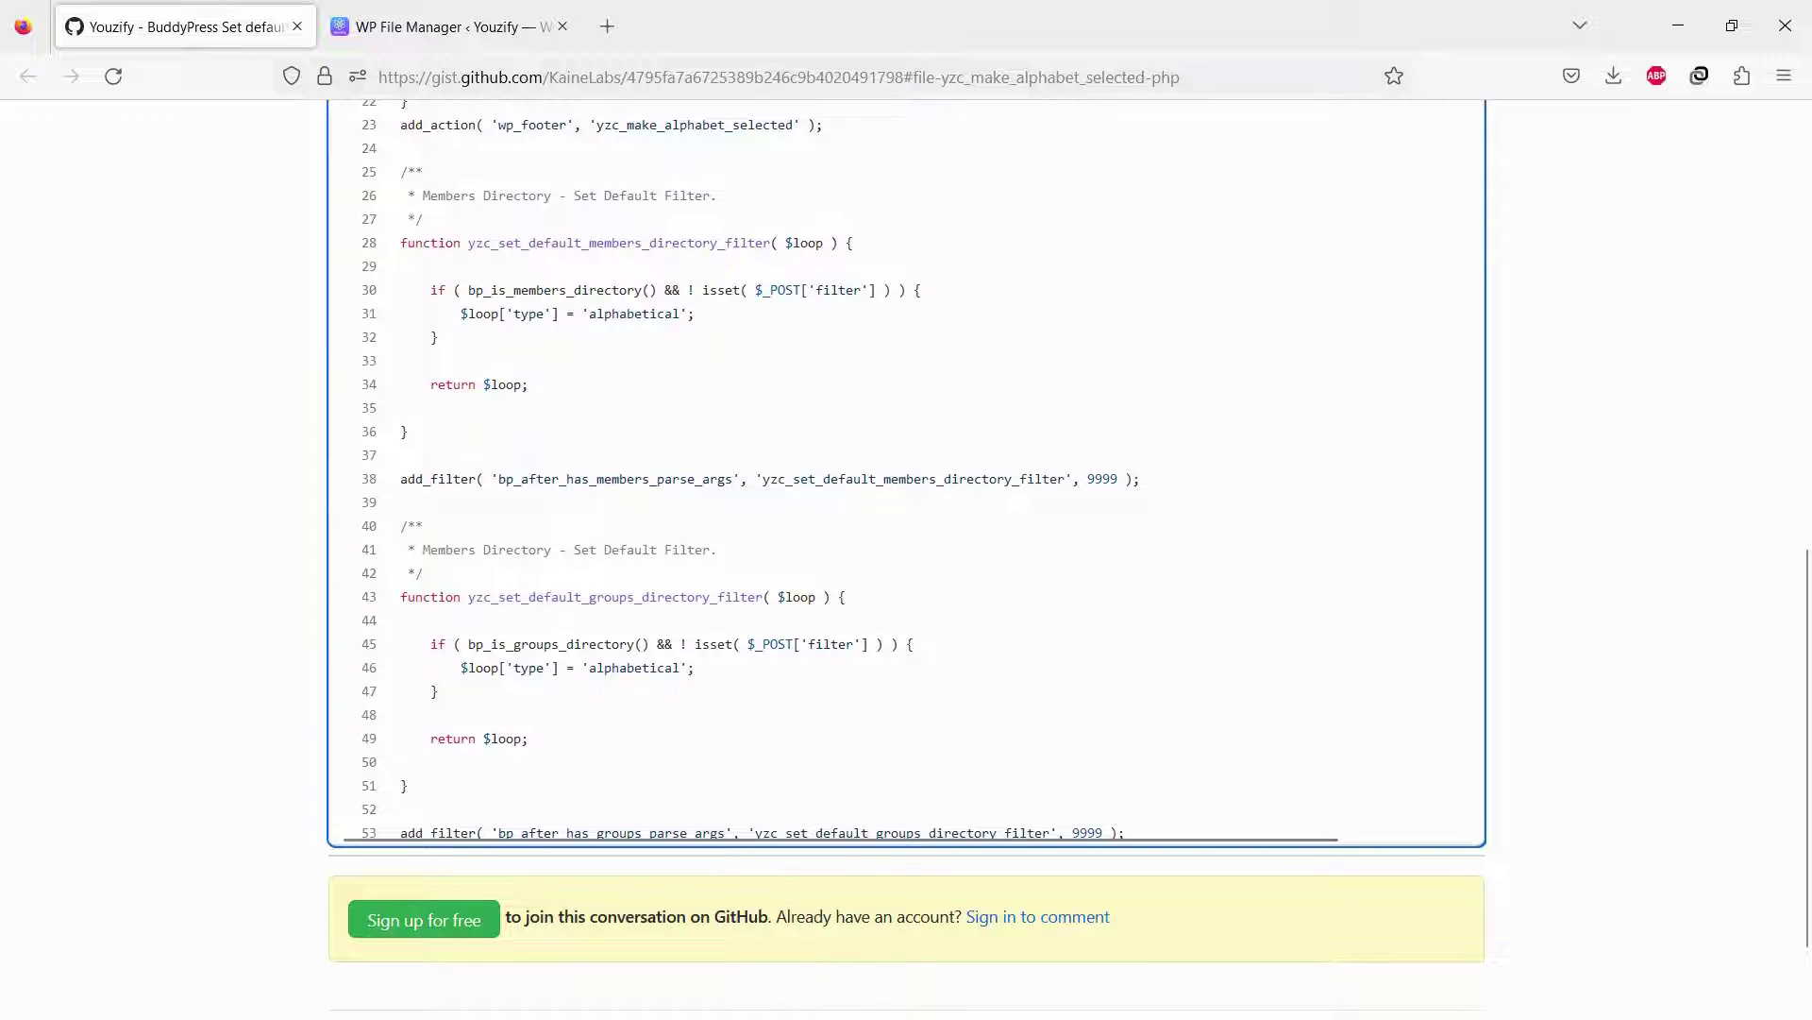
Copy the entire alphabetical-ordering snippet from the gist
{"action": "left_click_drag", "start_coordinate": [401, 160], "coordinate": [1169, 827]}
{"action": "left_click_drag", "start_coordinate": [400, 107], "coordinate": [402, 227]}
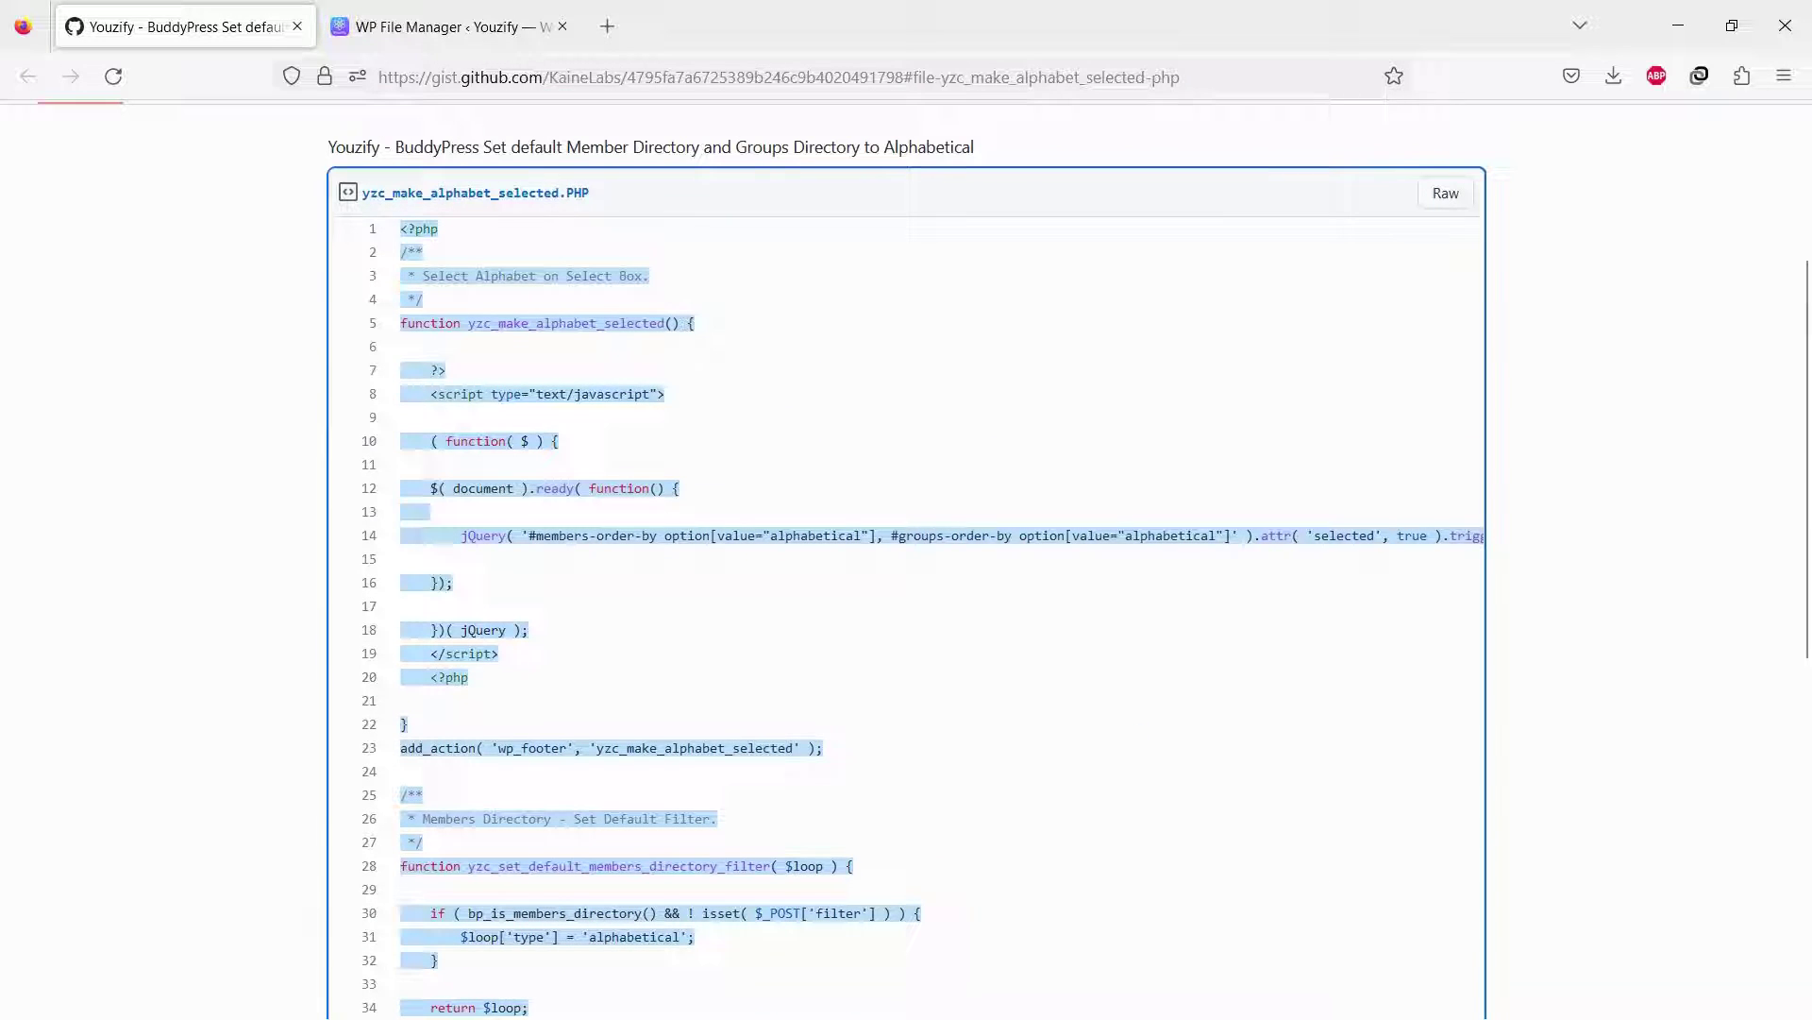
{"action": "right_click", "coordinate": [431, 252]}
{"action": "left_click", "coordinate": [463, 274]}
Paste the copied gist snippet into bp-custom.php and save the file
{"action": "left_click", "coordinate": [445, 26]}
{"action": "key", "text": "ctrl+v"}
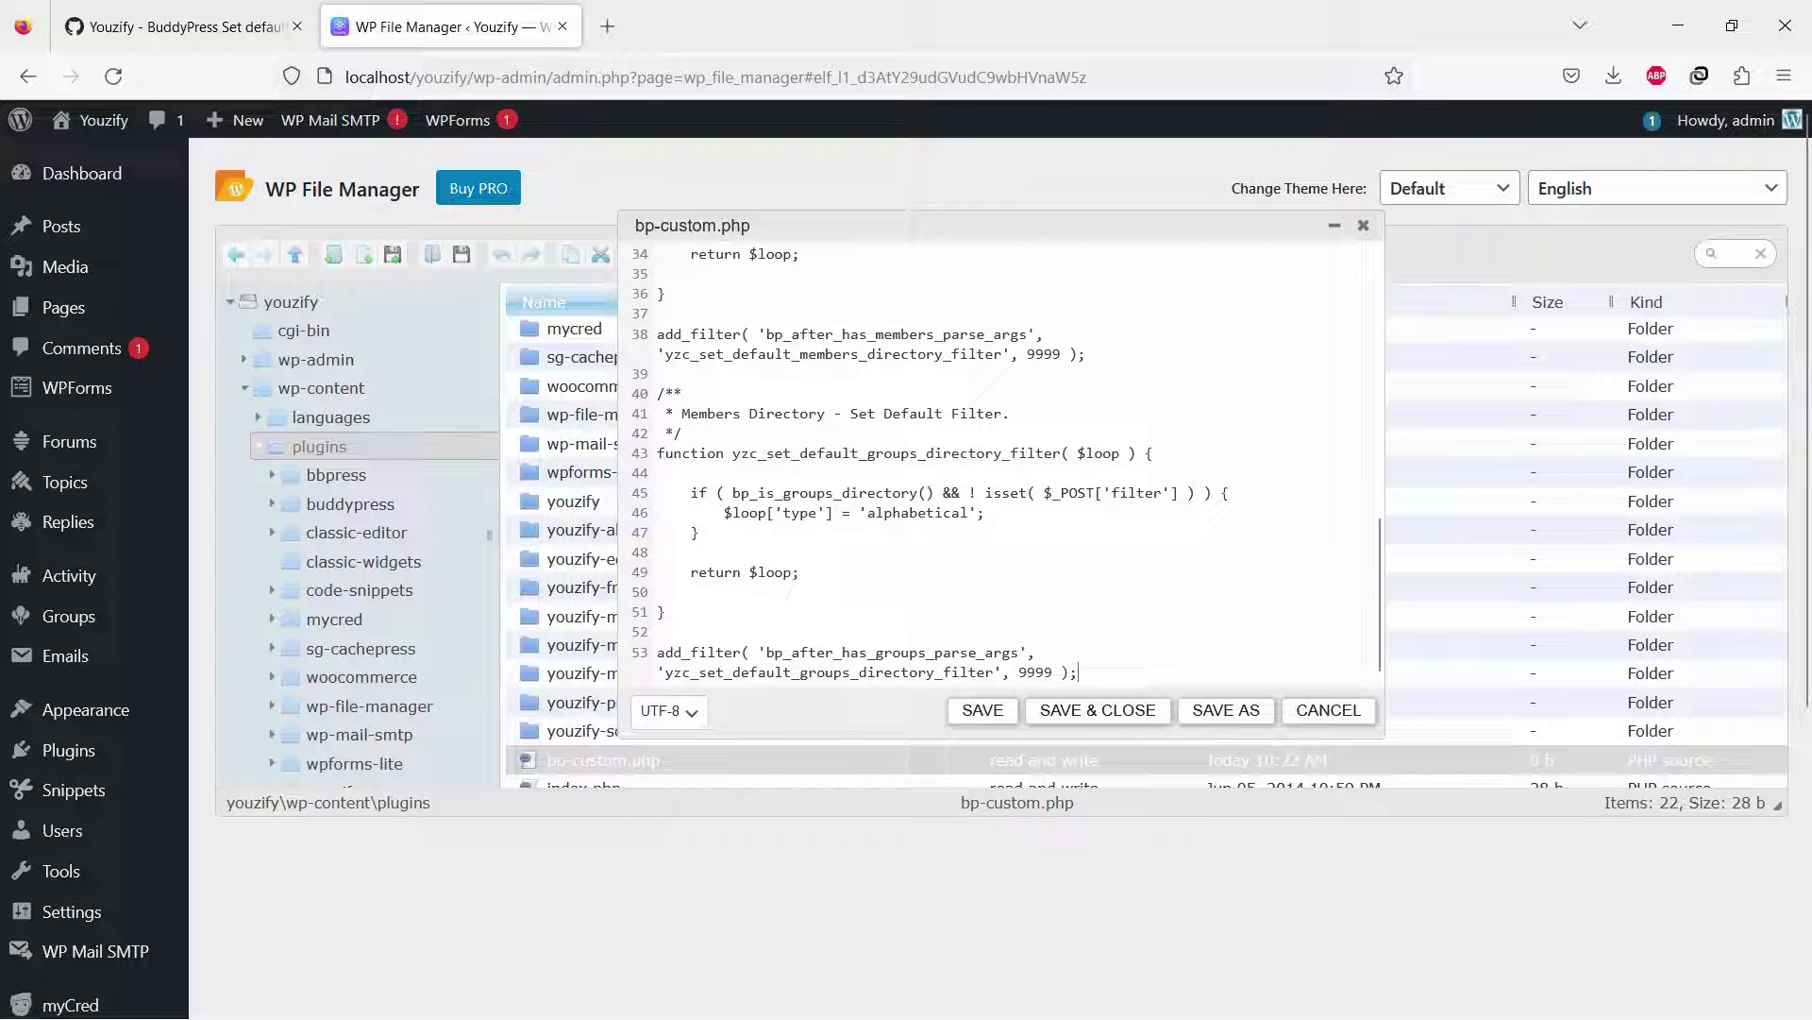
{"action": "scroll", "coordinate": [998, 467], "scroll_direction": "up", "scroll_amount": 5}
{"action": "scroll", "coordinate": [998, 469], "scroll_direction": "up", "scroll_amount": 3}
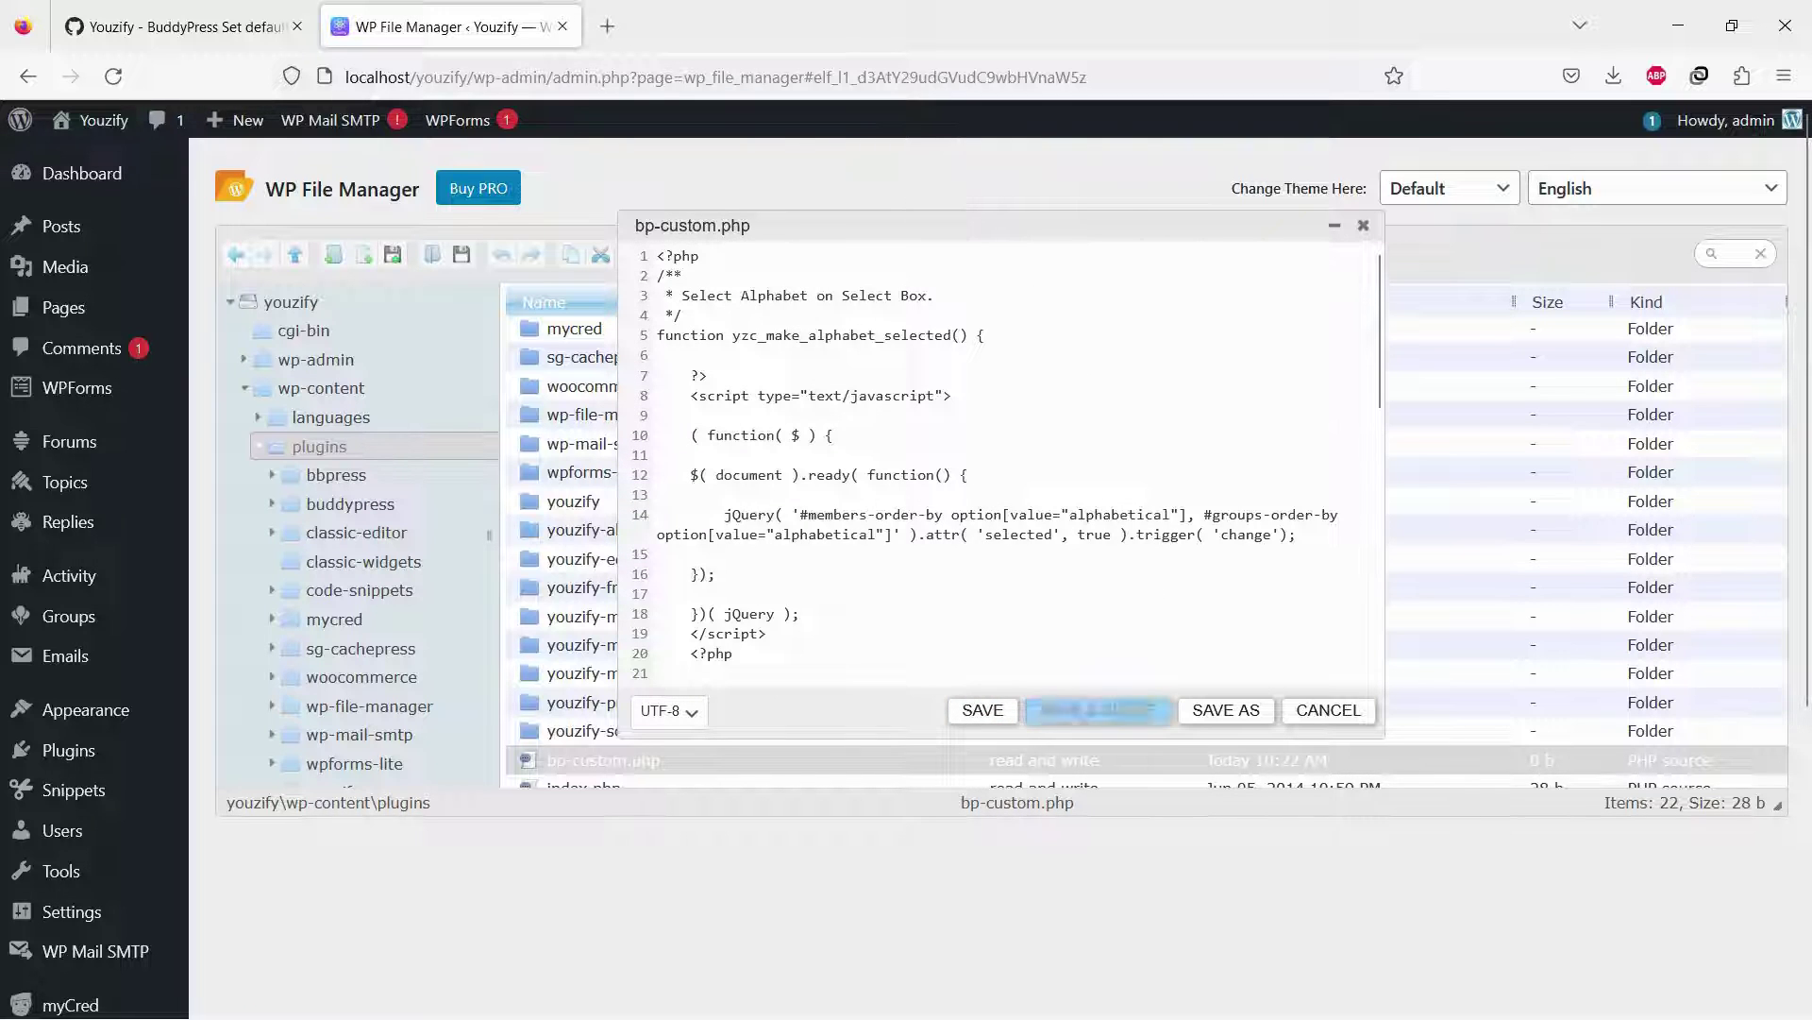
{"action": "left_click", "coordinate": [982, 712]}
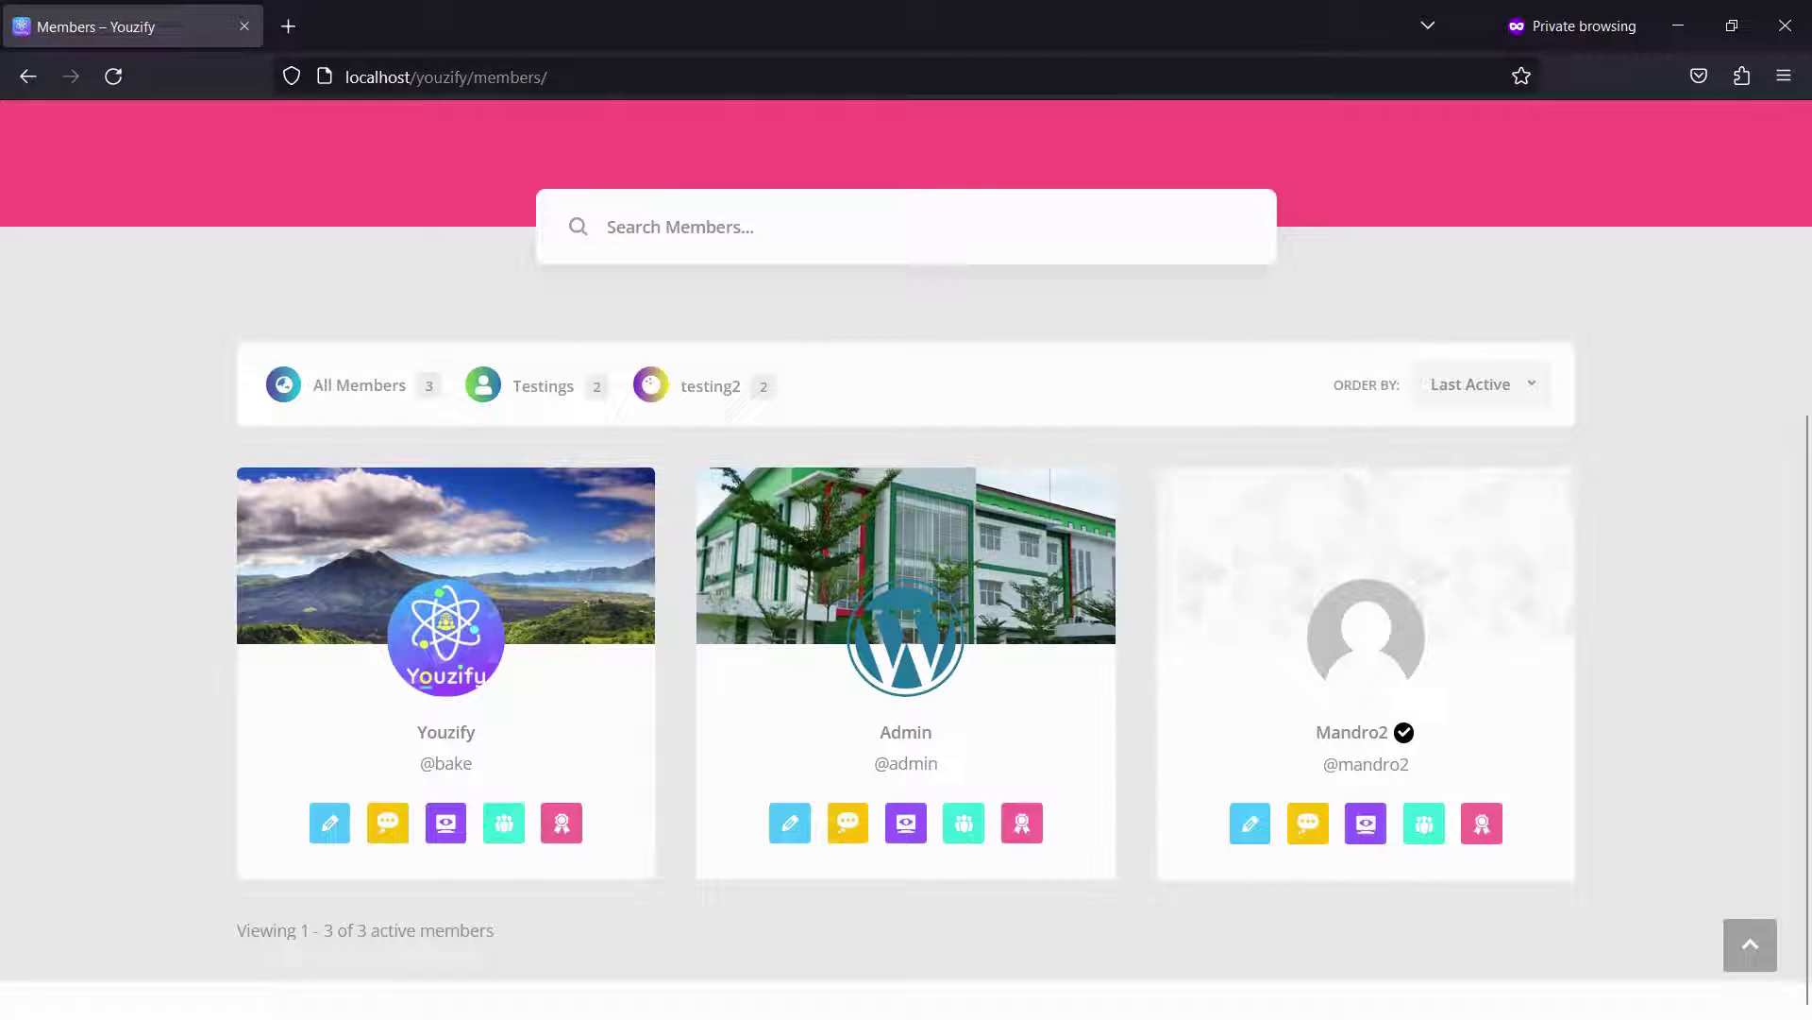
Reload the Members page and confirm Alphabetical ordering: Admin, Mandro2, Youzify
{"action": "left_click", "coordinate": [131, 78]}
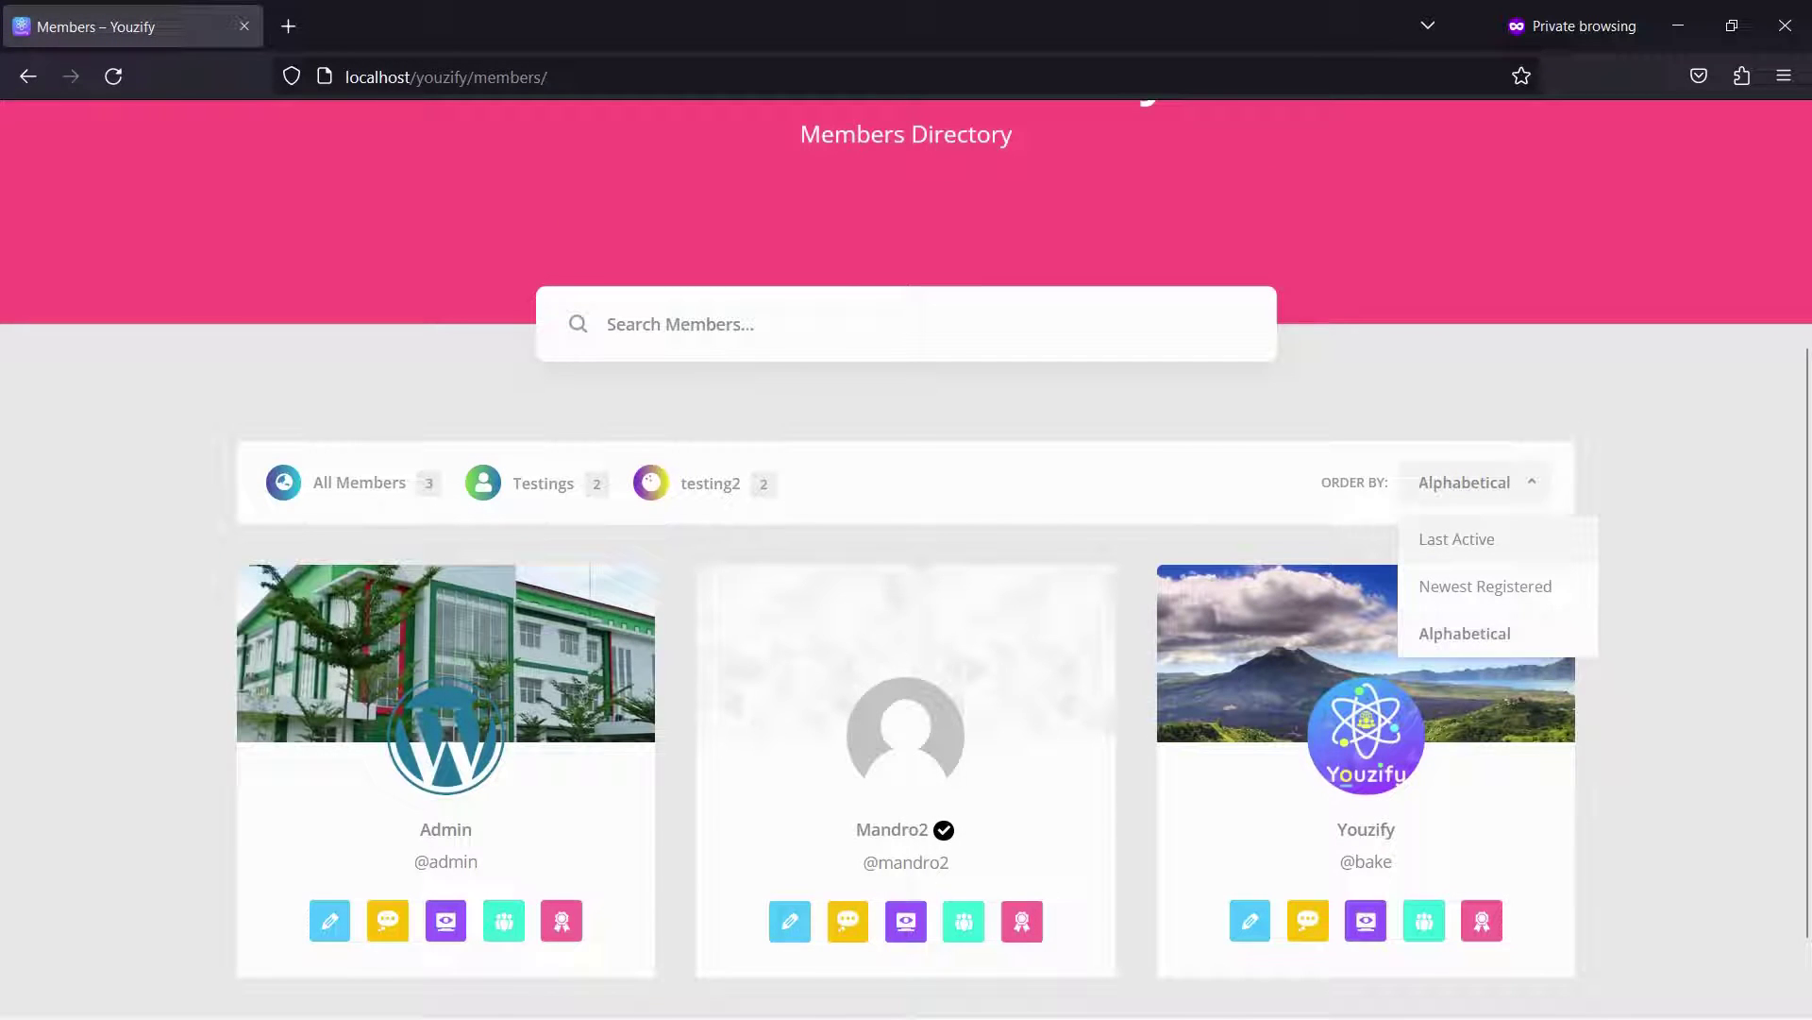
{"action": "left_click", "coordinate": [1593, 425]}
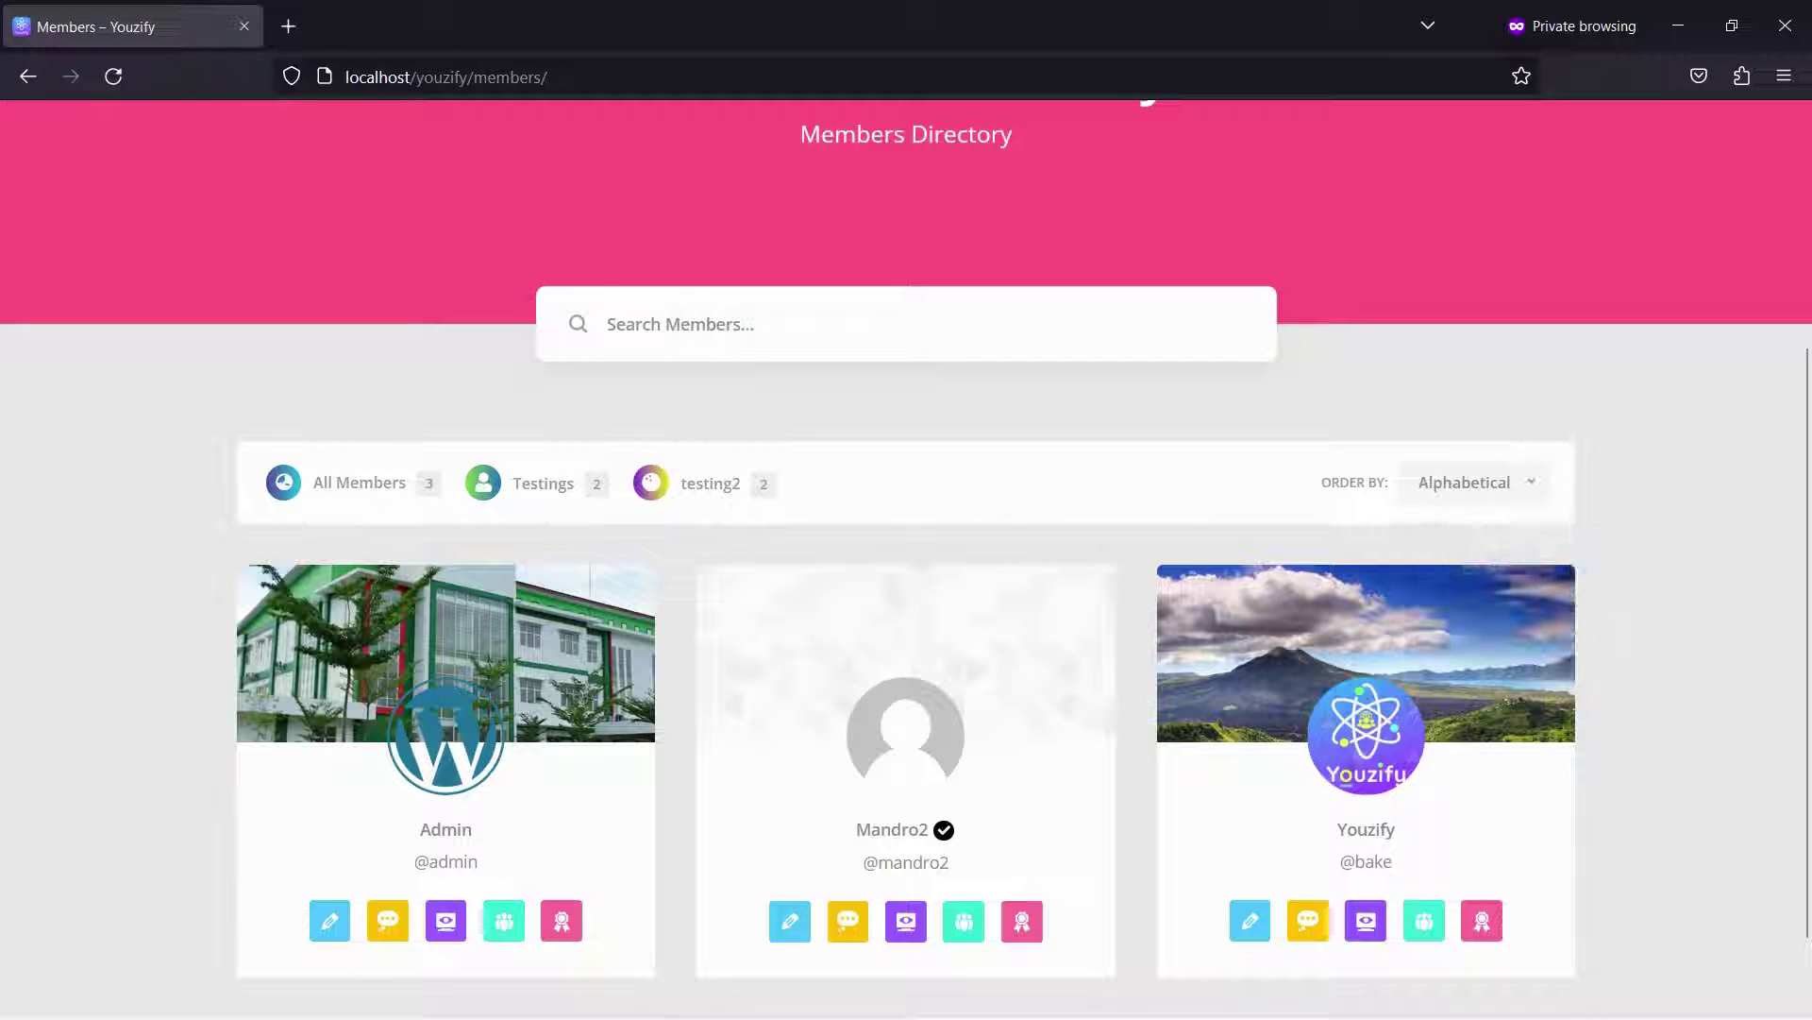
{"action": "scroll", "coordinate": [906, 558], "scroll_direction": "down", "scroll_amount": 1}
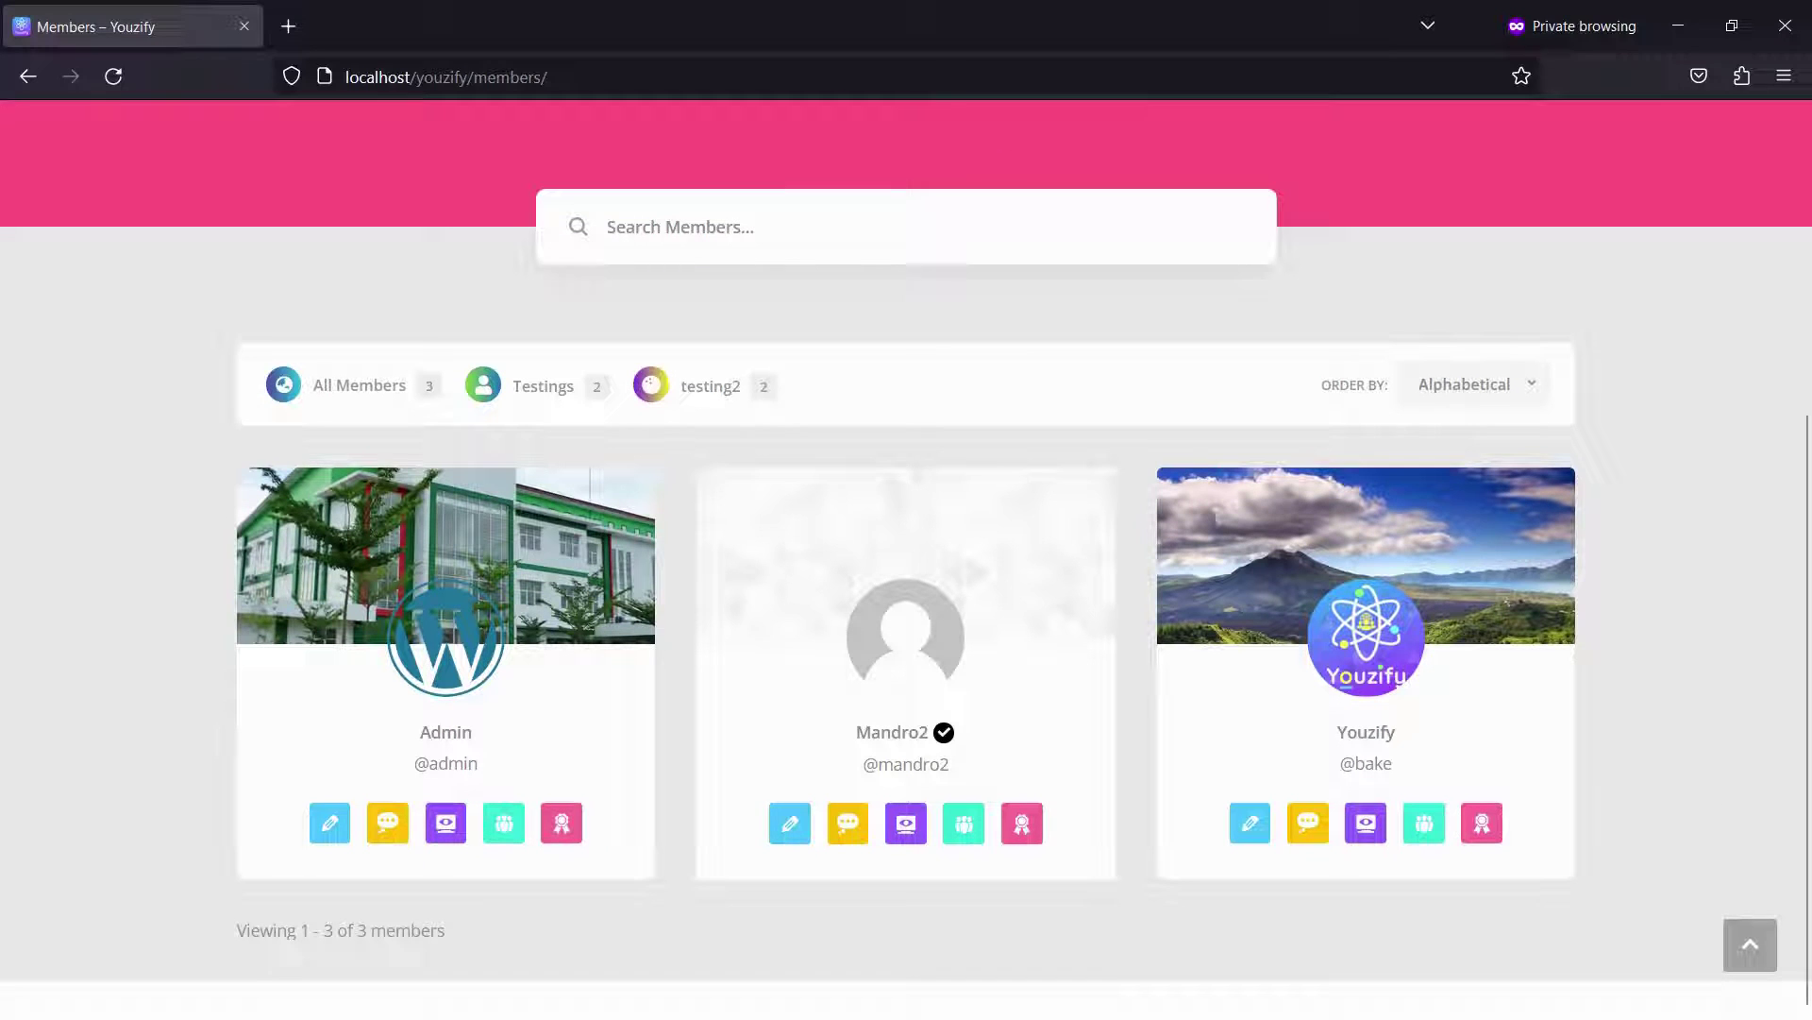